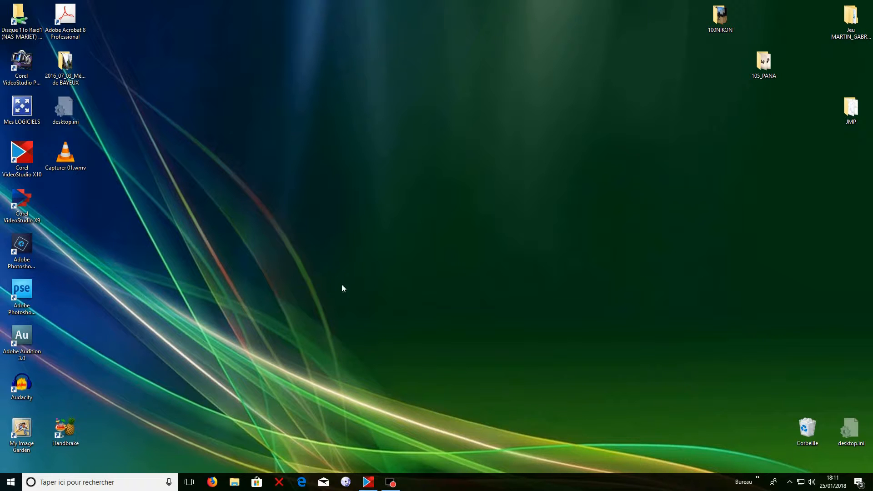
Step: Switch to Corel VideoStudio X10's editing workspace and open the library folder "Du NB à la couleur"
left_click(368, 482)
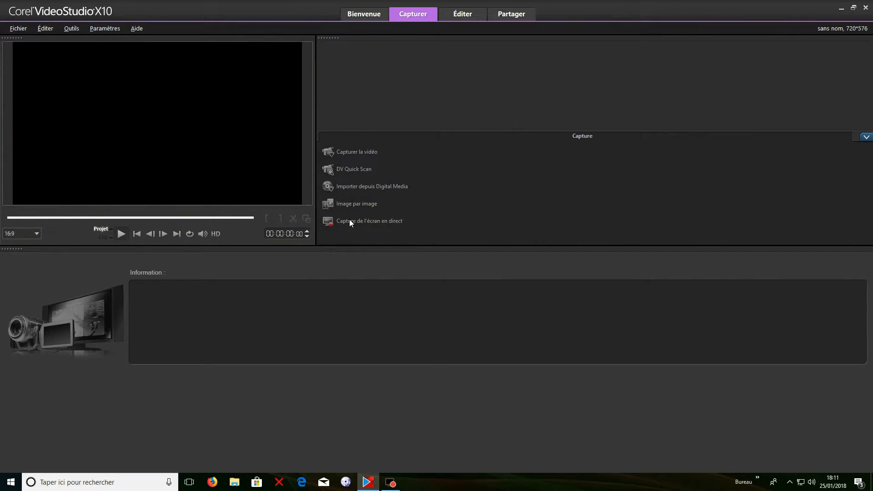
left_click(450, 14)
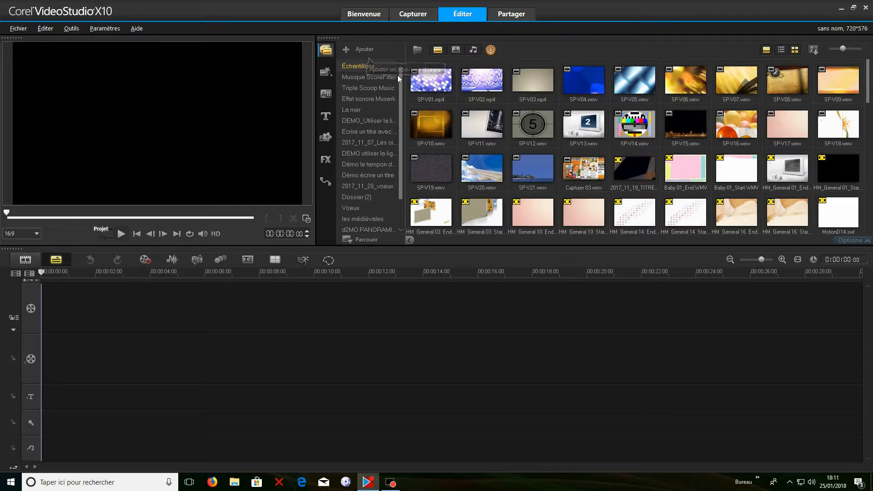
left_click_drag(400, 98, 399, 178)
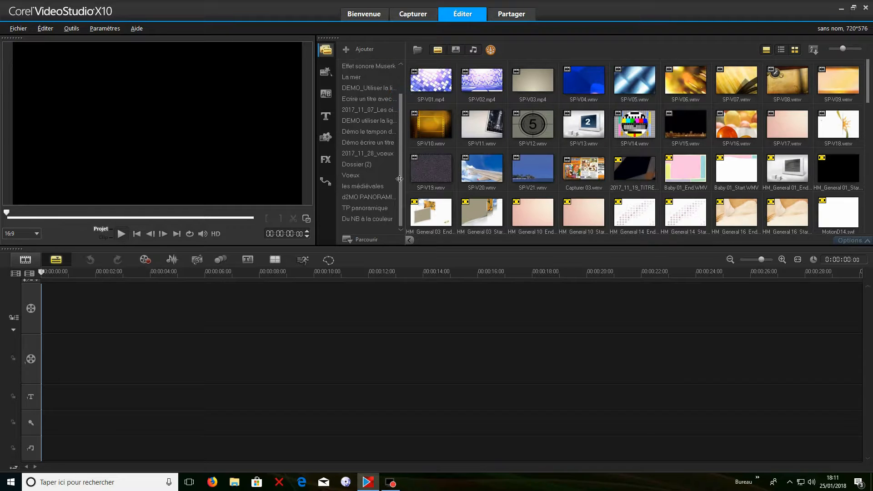
left_click(373, 220)
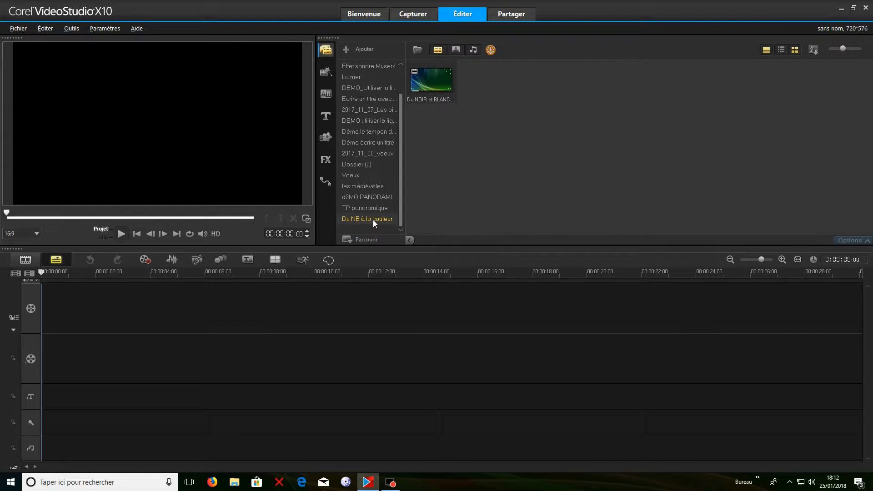
Step: Show the photos in the library folder and place automne 0.JPG at the start of the main video track
left_click(454, 50)
left_click(438, 50)
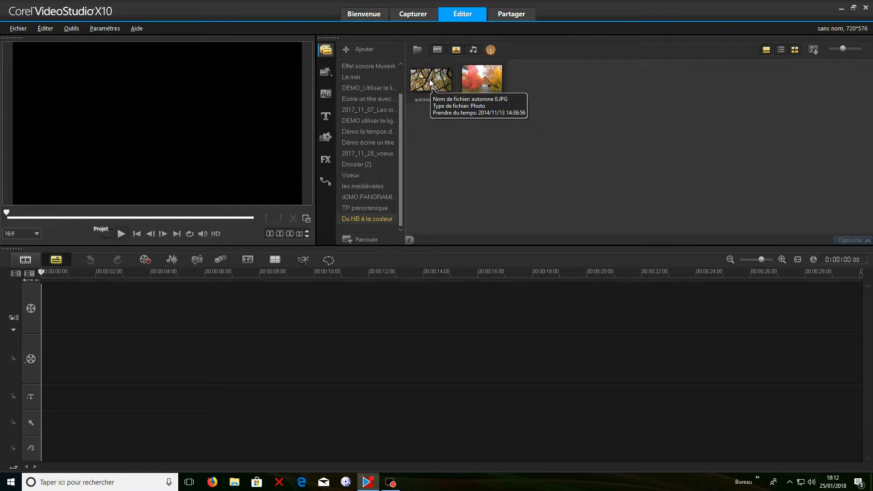
left_click_drag(429, 79, 291, 302)
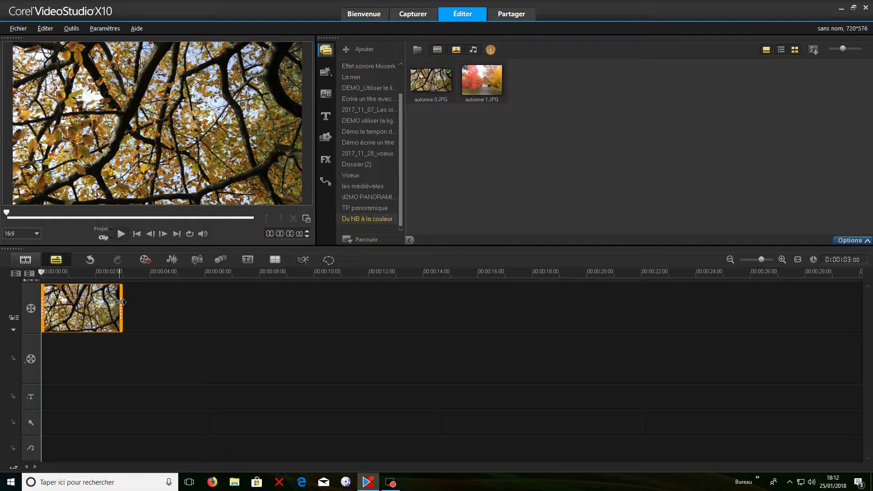
Step: Set the duration of the automne 0.JPG photo on the main video track to 5 seconds
left_click_drag(121, 302, 204, 315)
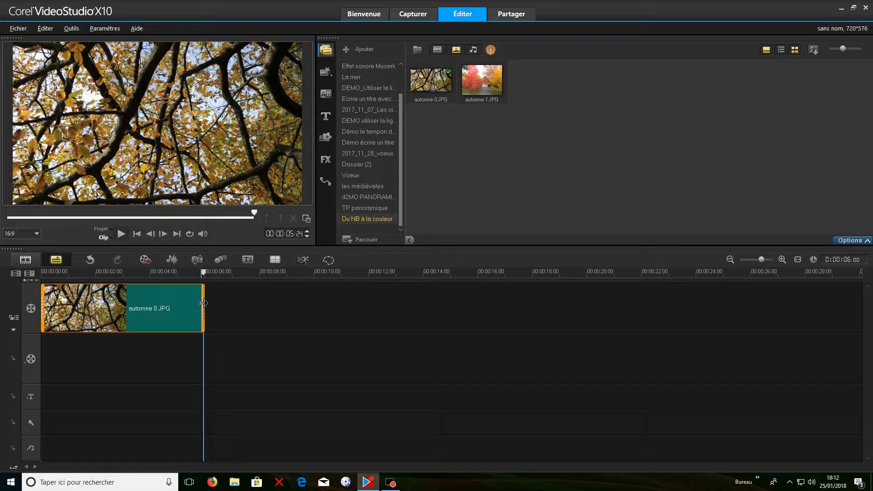
left_click(90, 259)
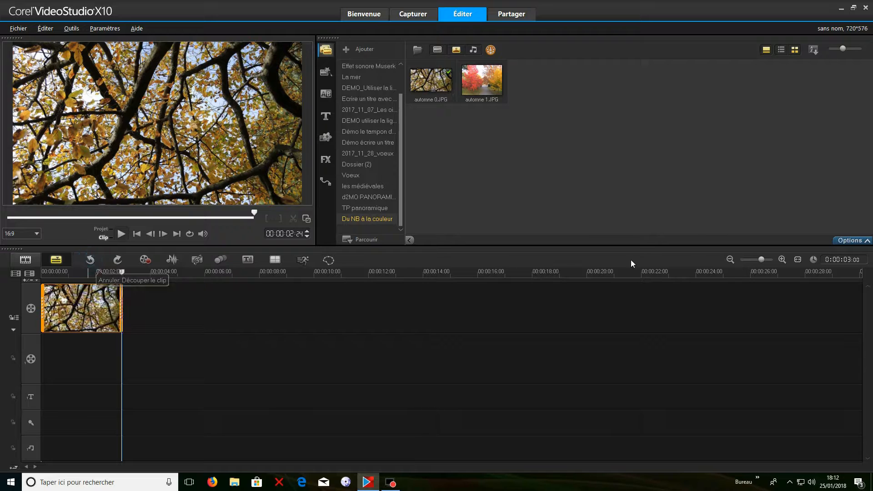
left_click(843, 240)
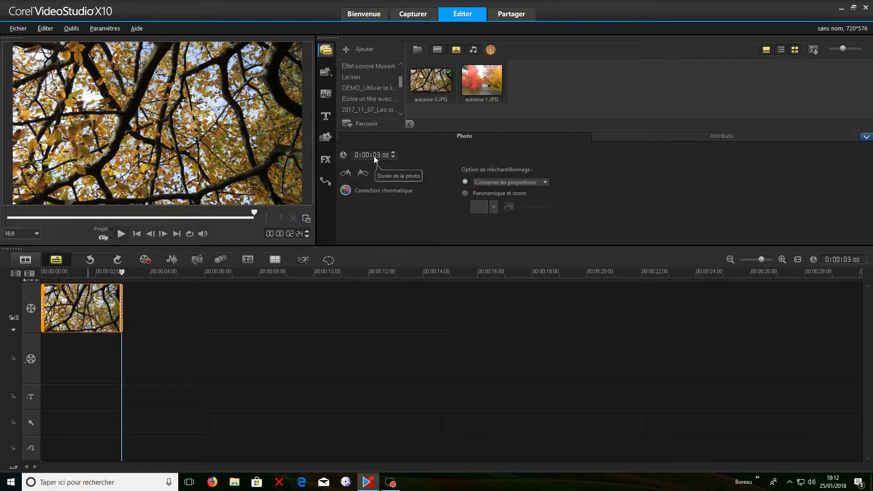
left_click(393, 153)
left_click(393, 153)
left_click(393, 154)
left_click(307, 354)
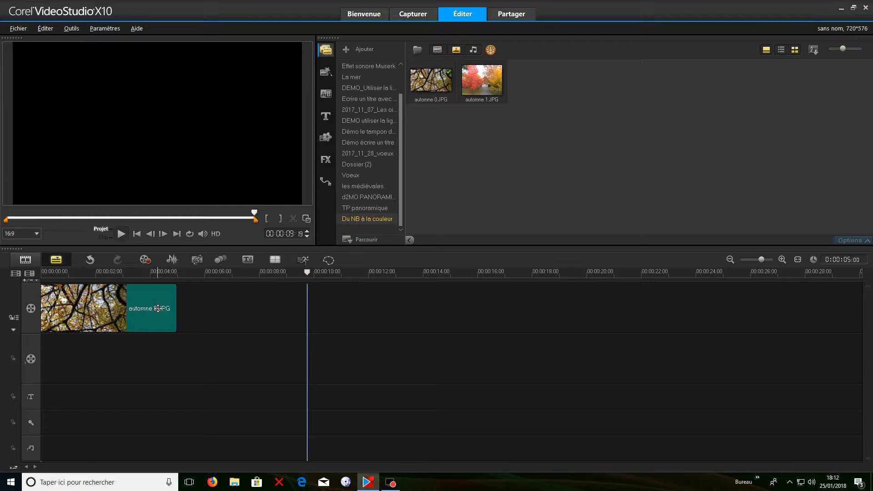
Step: Turn the photo on the main track black and white with colour correction: saturation -79, brightness 4 and contrast 6
left_click(97, 304)
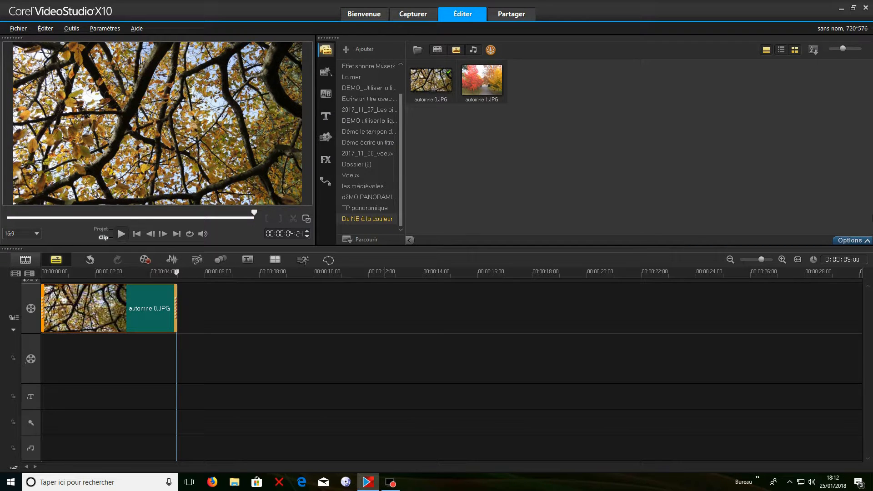
left_click(836, 241)
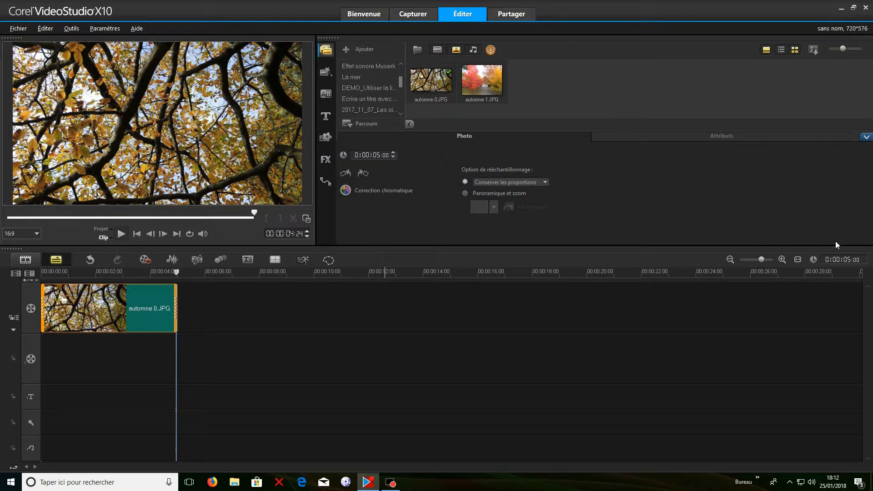
left_click(377, 191)
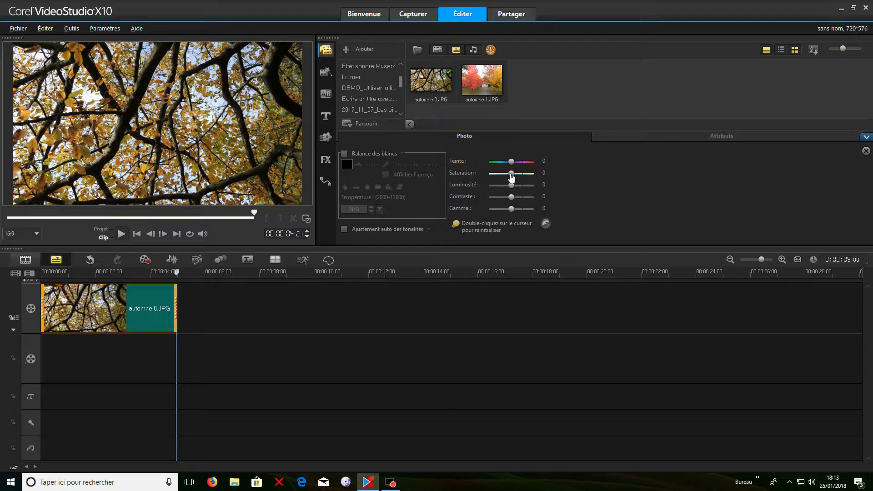
left_click_drag(511, 177, 495, 181)
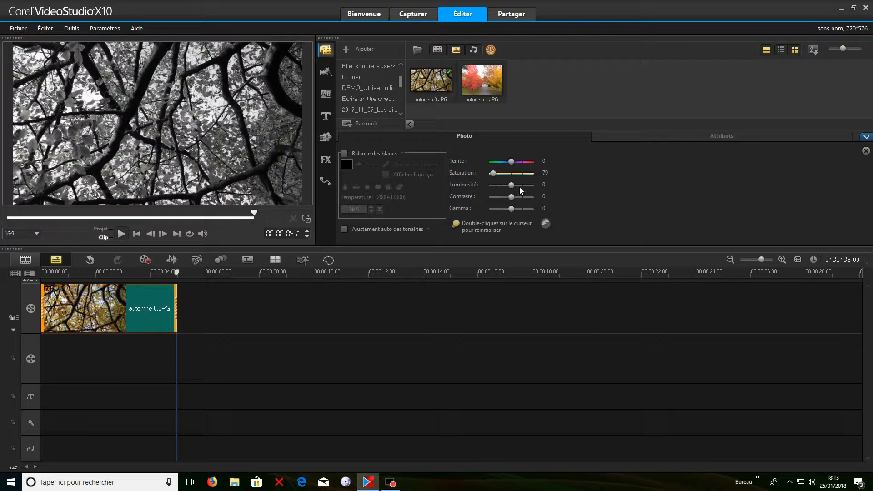
left_click_drag(511, 185, 513, 190)
left_click_drag(513, 201, 514, 201)
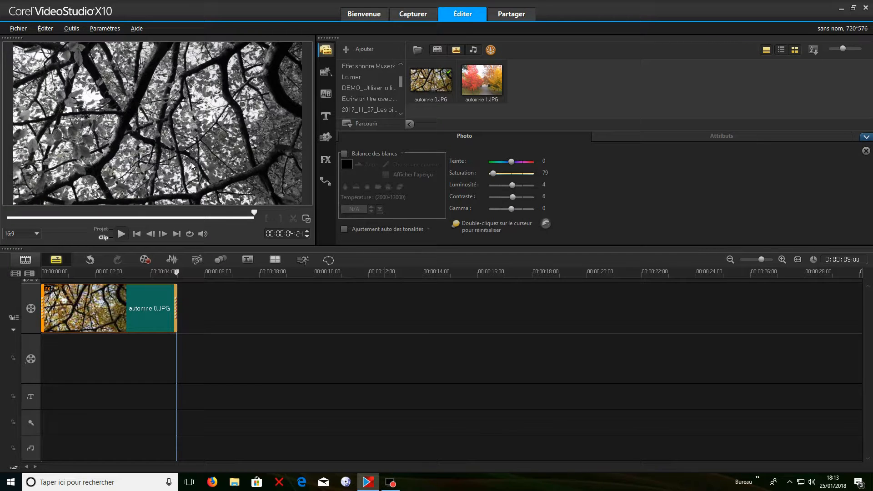
left_click(206, 361)
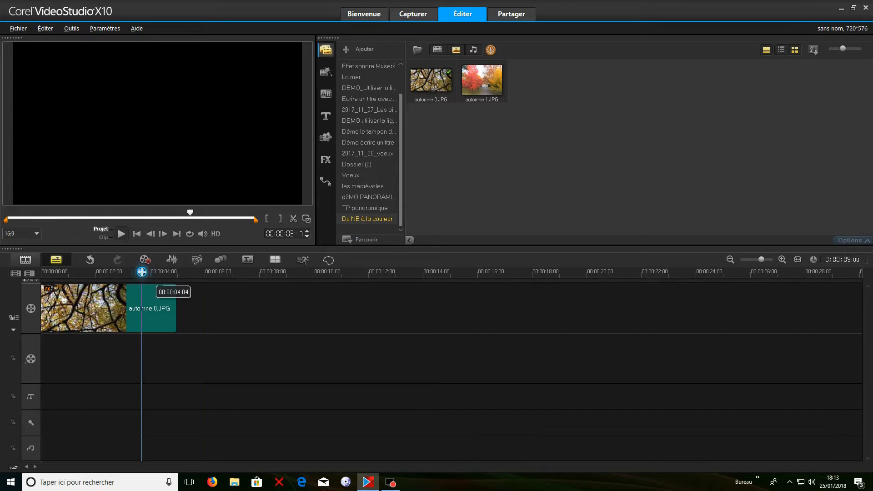
left_click(142, 272)
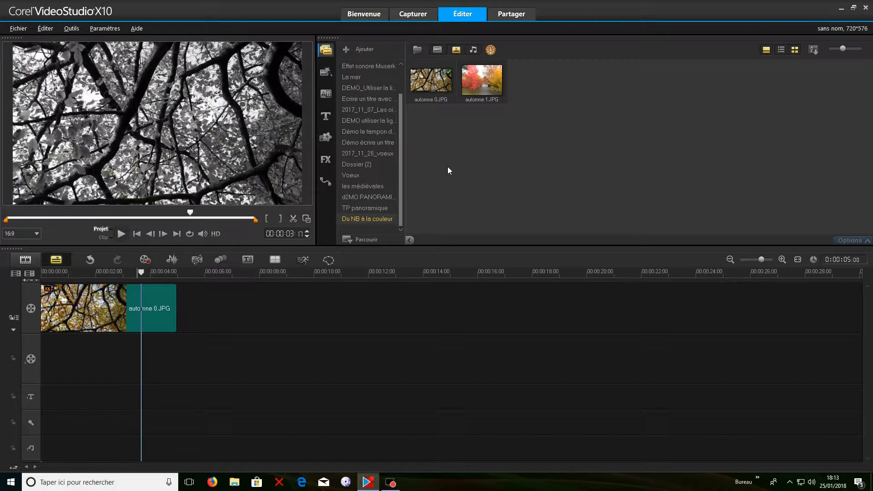
Step: Place automne 0.JPG on the overlay track at the end of the first clip, fitted to the screen with its proportions kept
left_click(435, 75)
left_click_drag(352, 213, 179, 372)
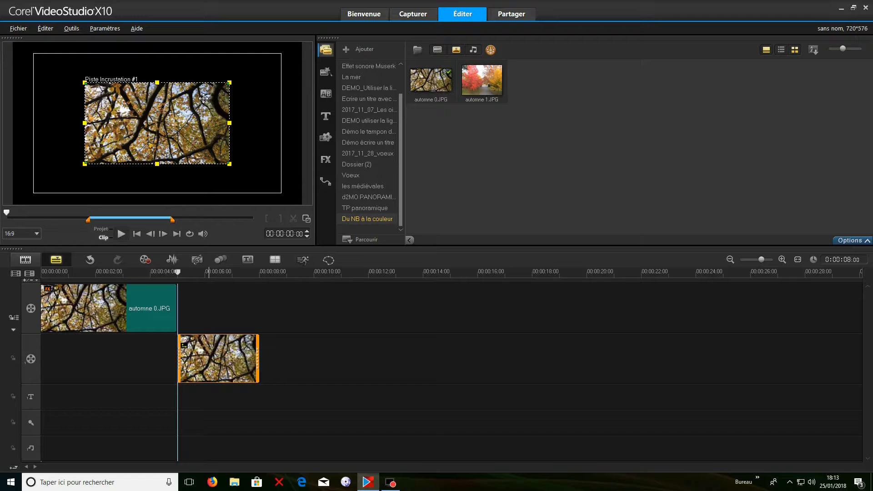
right_click(146, 117)
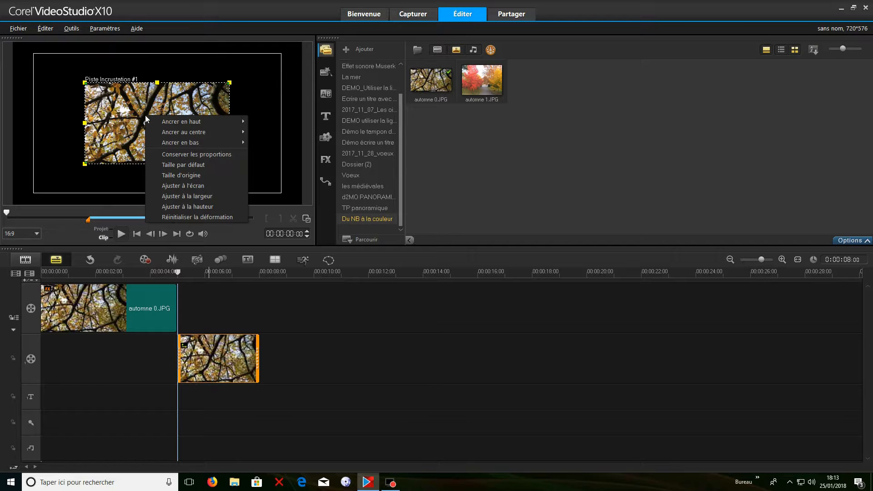
left_click(174, 187)
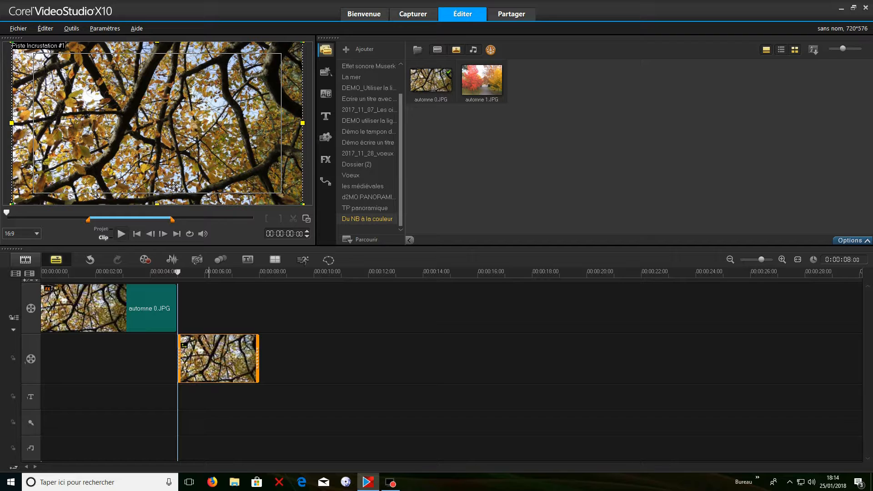
right_click(165, 117)
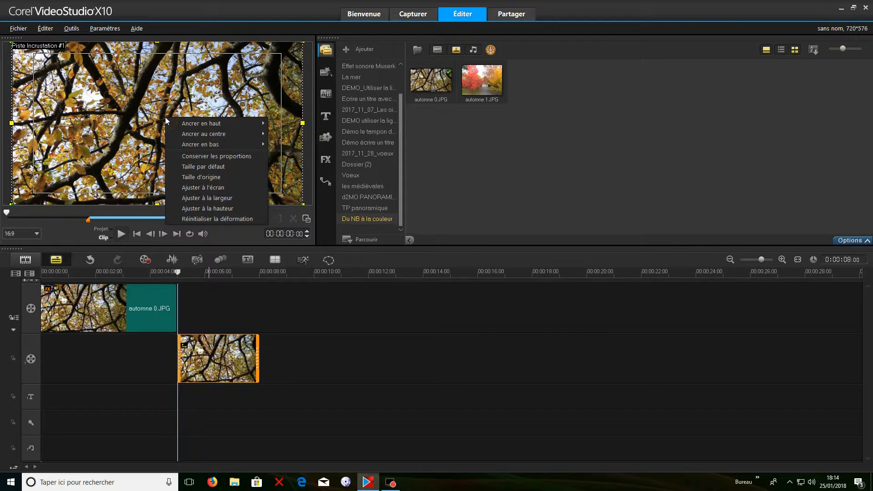
left_click(178, 156)
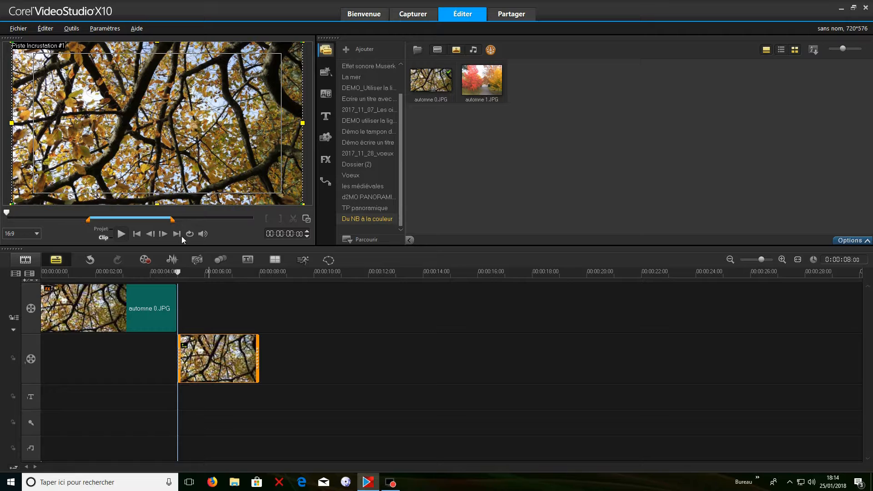
Step: Set the duration of the automne 0.JPG photo on the overlay track to 8 seconds
left_click(219, 358)
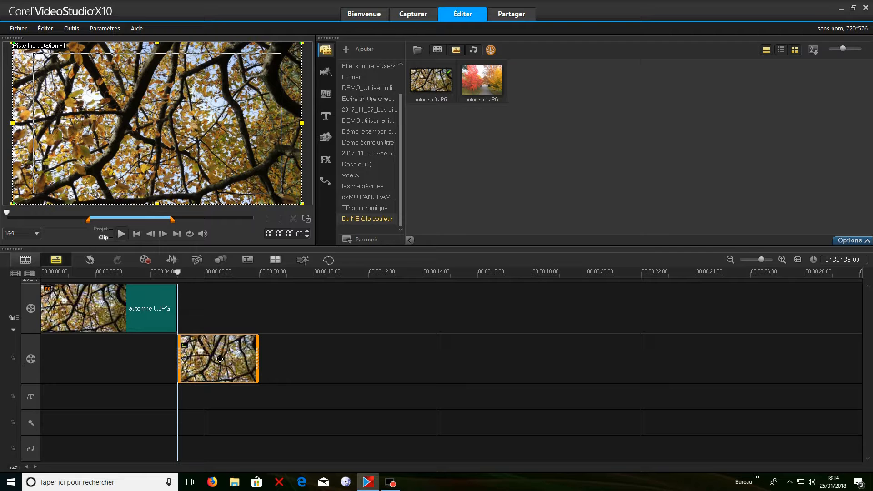
left_click(850, 242)
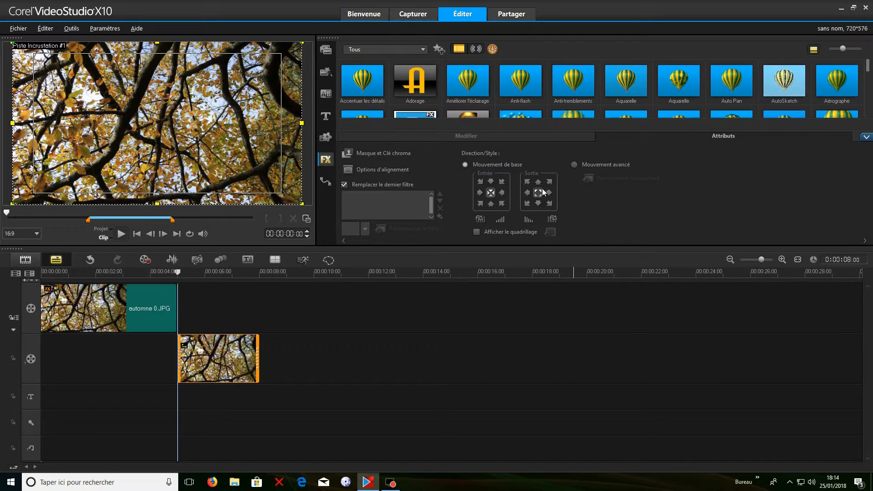
left_click(473, 136)
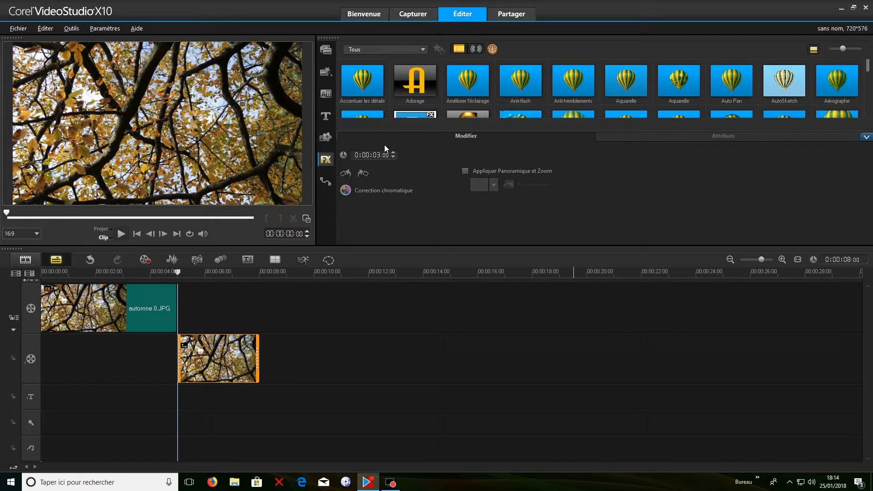
left_click(393, 152)
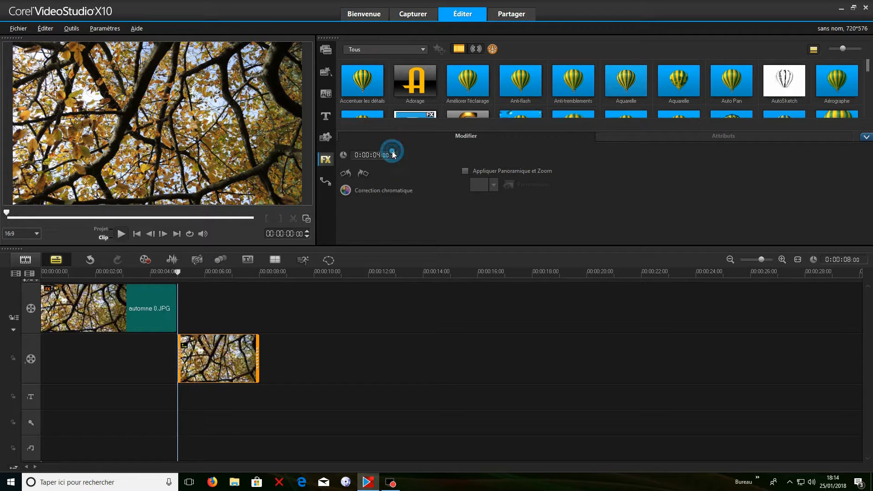
left_click(393, 153)
left_click(392, 152)
left_click(393, 153)
left_click(393, 153)
left_click(285, 405)
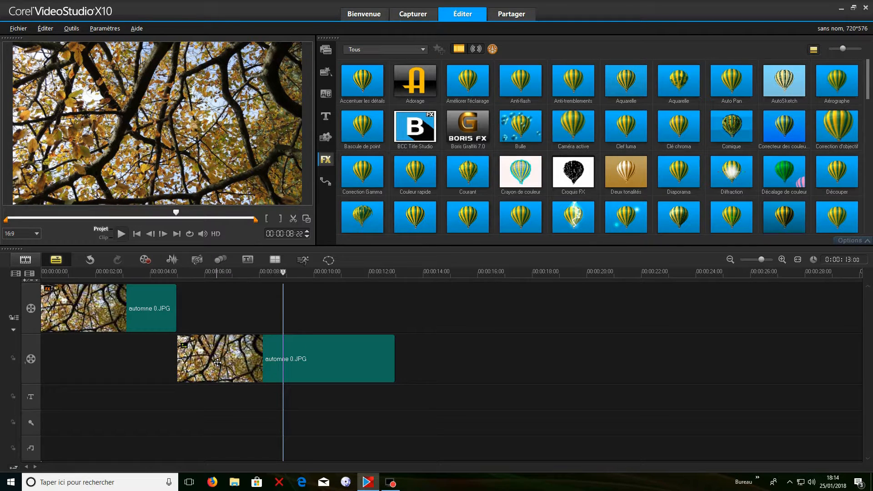
Step: Add a Fondu enchaîné transition at the start of the overlay photo and set its duration to 3 seconds
left_click(327, 95)
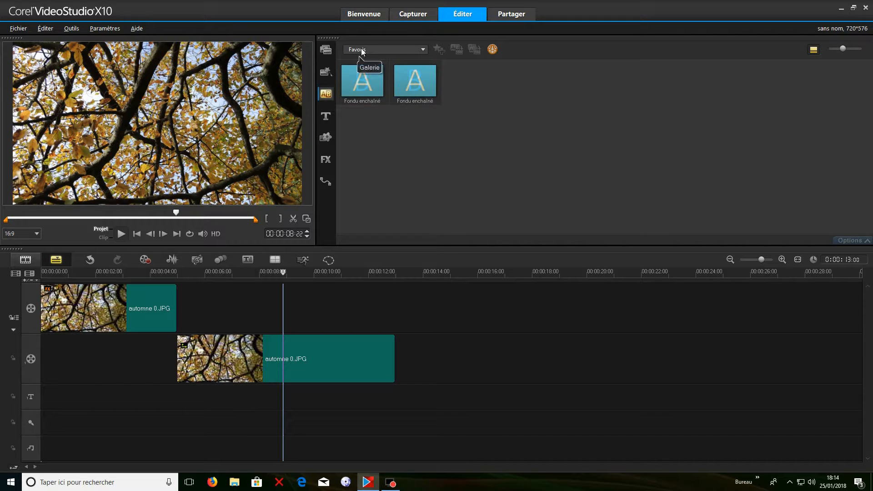
left_click_drag(416, 82, 206, 386)
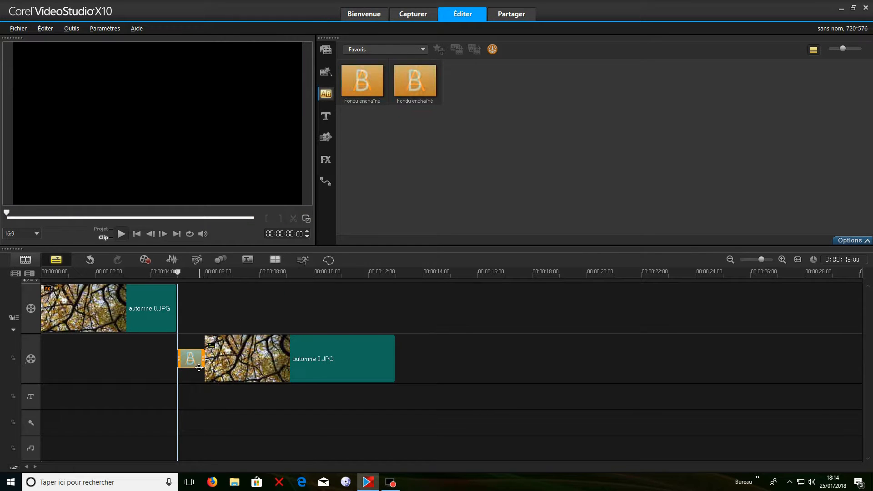
left_click(850, 239)
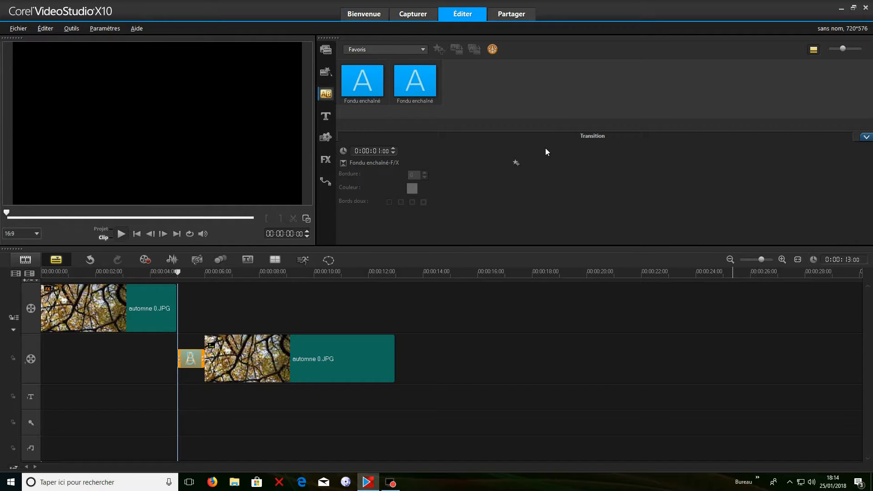
left_click(375, 148)
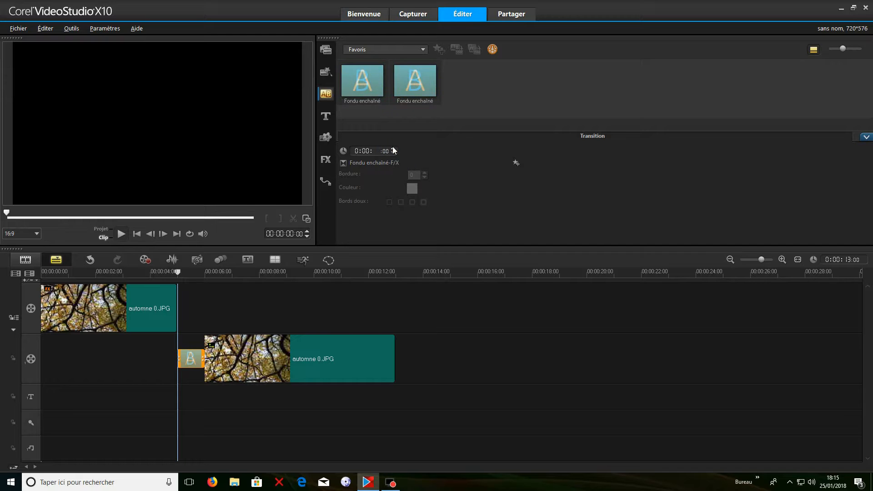
left_click(392, 147)
left_click(393, 147)
left_click(311, 412)
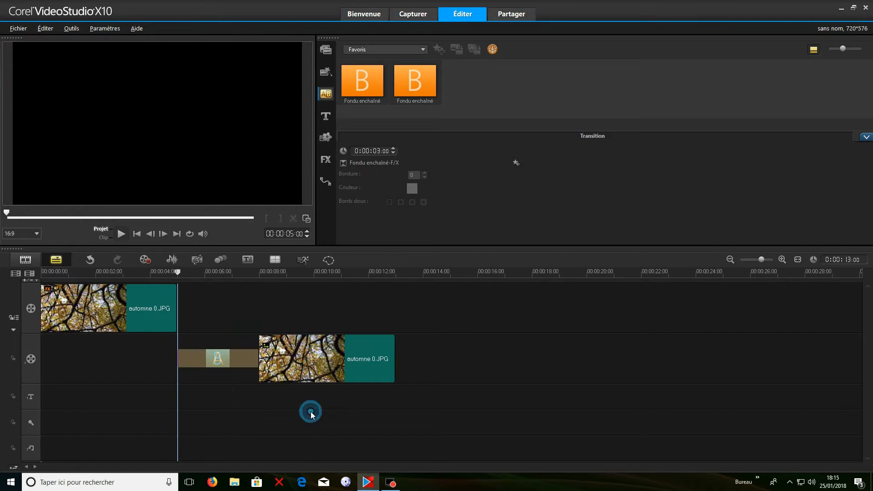
Step: Move the overlay photo with its transition earlier to start at about 2 seconds, aligning the transition's end with the first clip's end
left_click(297, 360)
left_click_drag(297, 361, 231, 354)
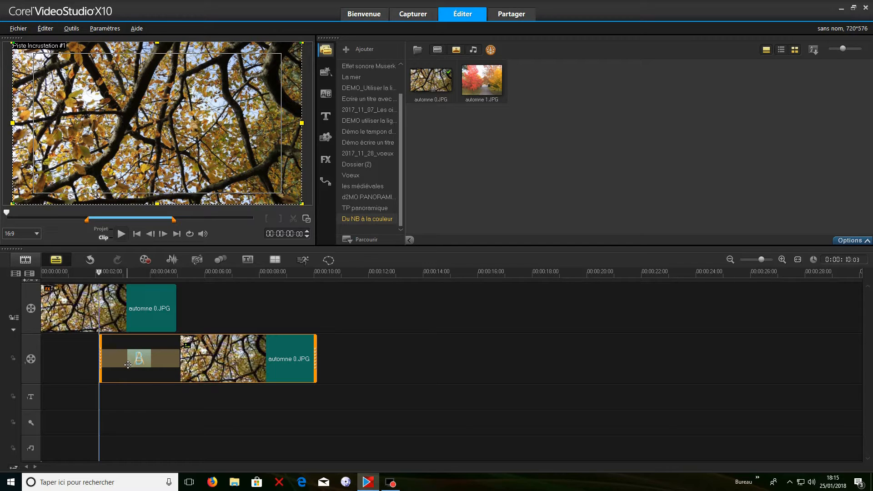
left_click_drag(200, 356, 197, 353)
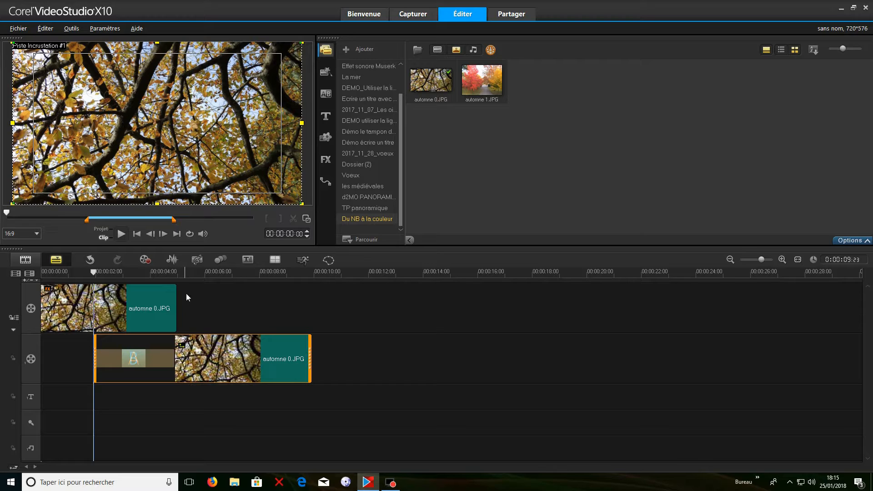
left_click(190, 309)
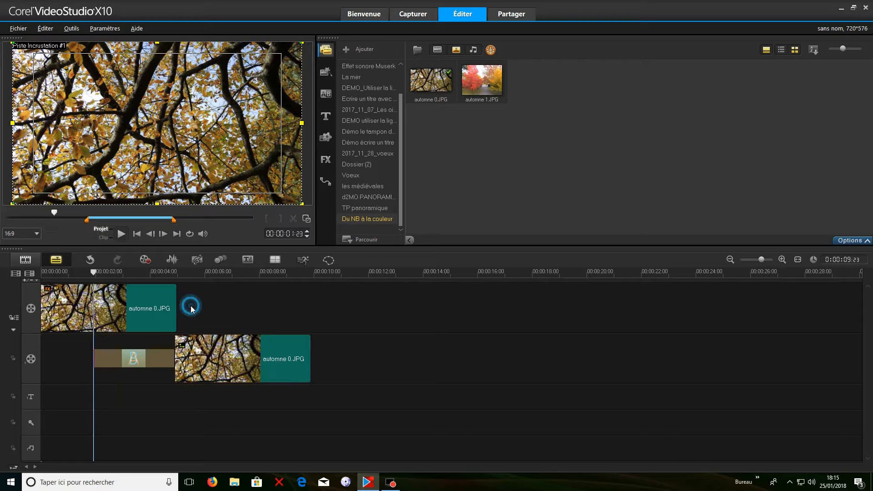
Step: Scrub the timeline playhead across the transition and the overlay photo to check the change to colour
left_click(92, 273)
left_click_drag(92, 272, 227, 278)
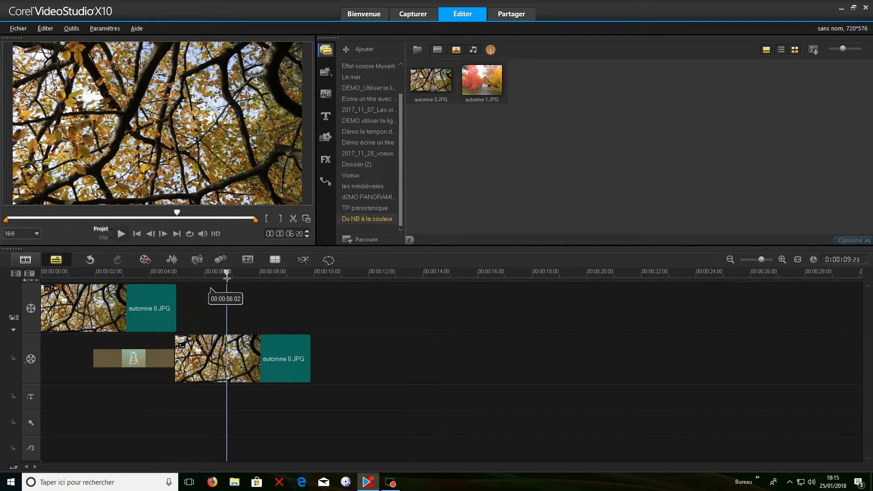
left_click(322, 313)
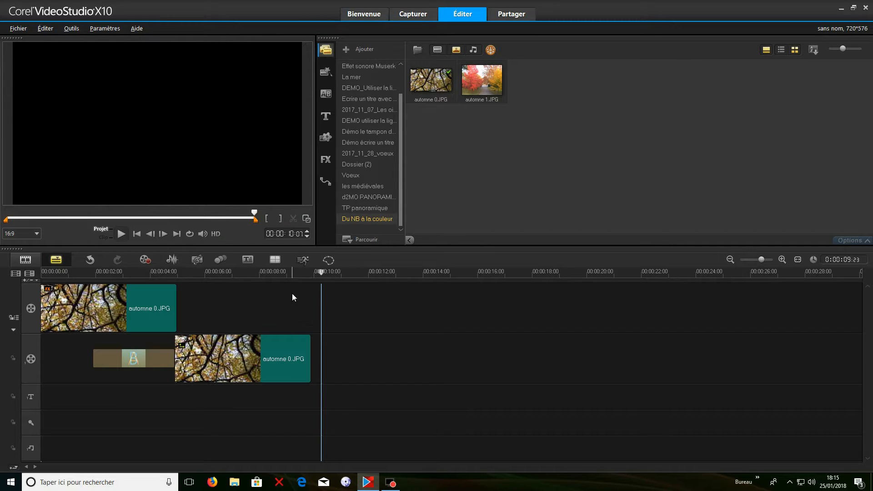
Step: Play the whole project from its beginning in the enlarged preview and return to the normal editing layout
left_click(307, 219)
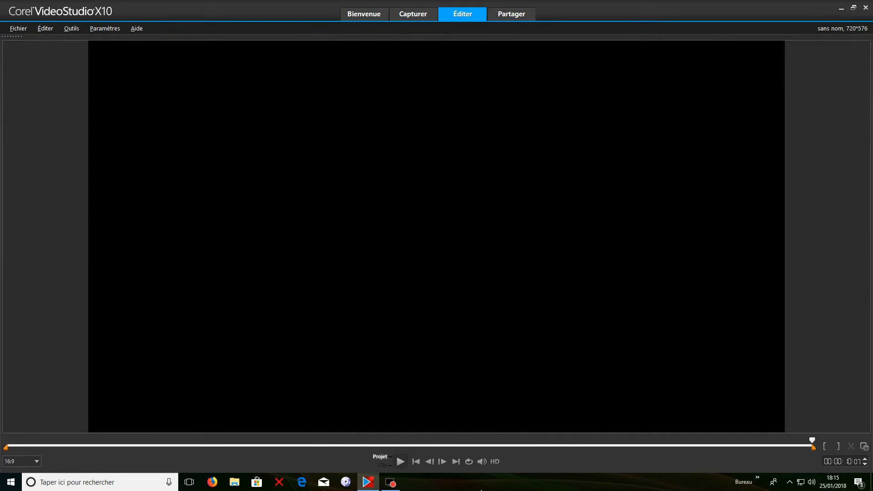
left_click(416, 461)
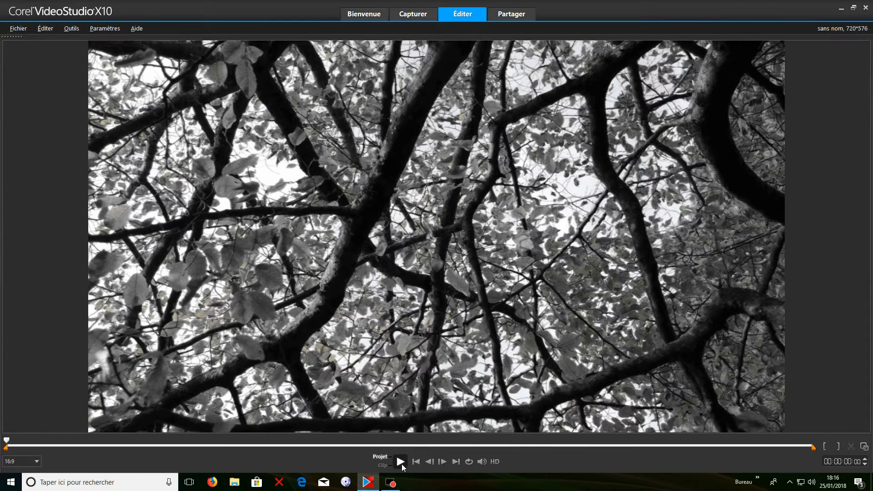
left_click(400, 462)
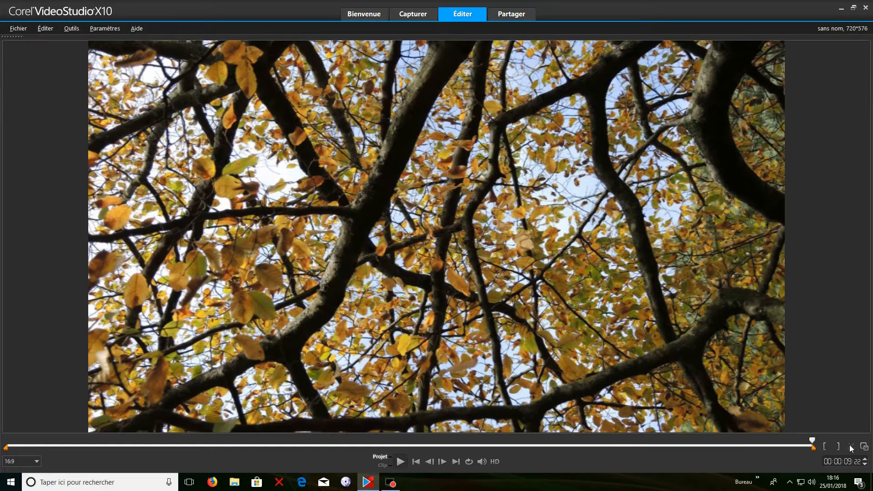
left_click(863, 447)
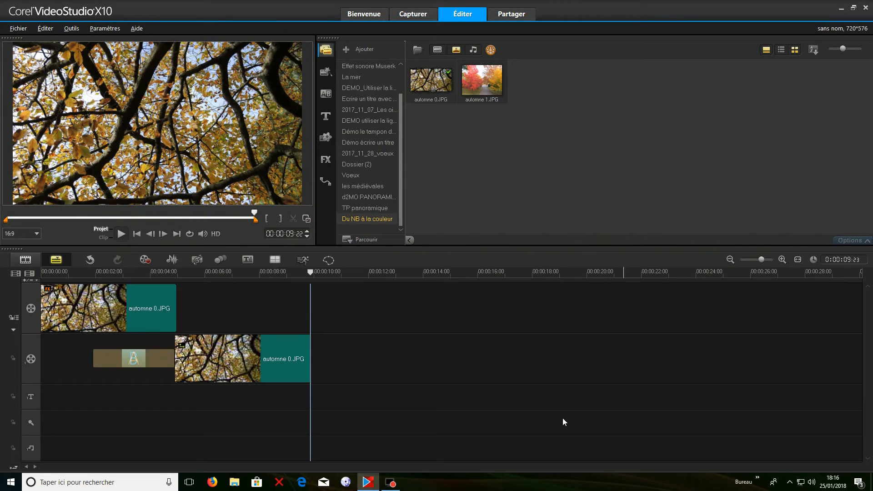